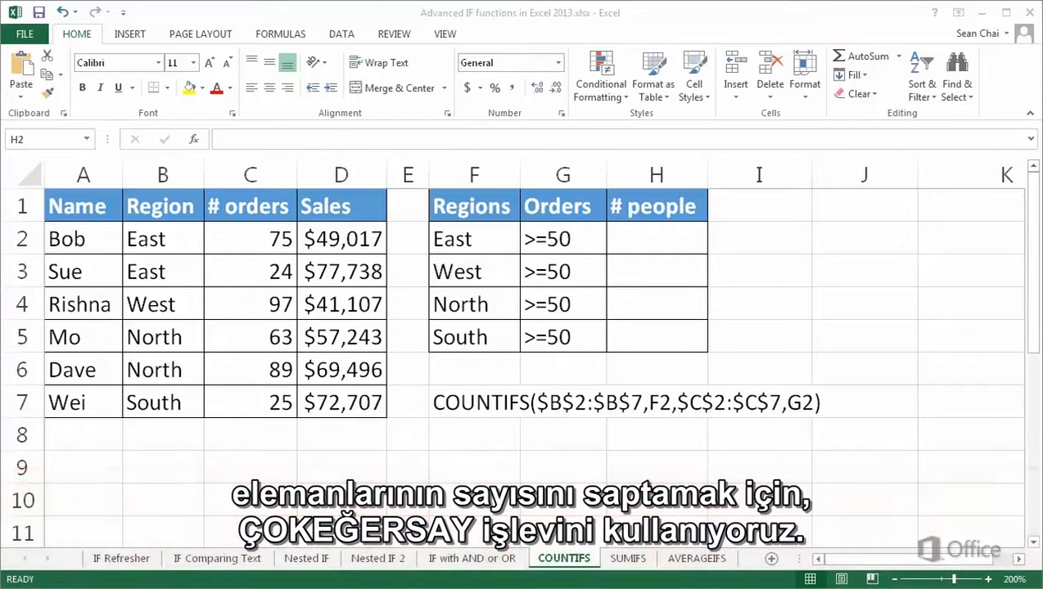
Step: Start a COUNTIFS formula in H2 with the absolute Region range $B$2:$B$7 and F2 as its criterion
click(615, 237)
text(=)
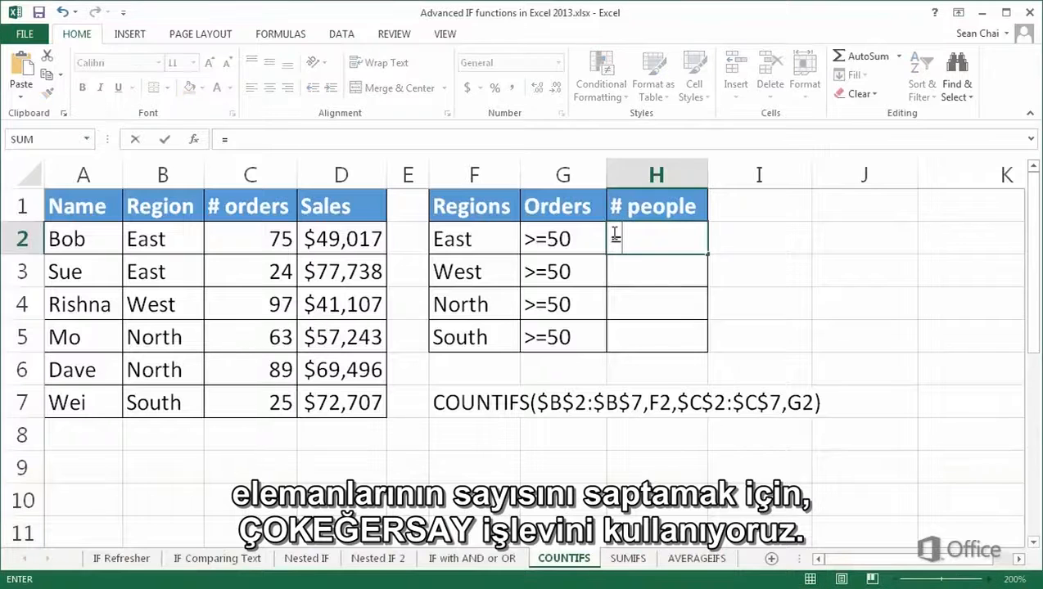
text(COUNTIFS()
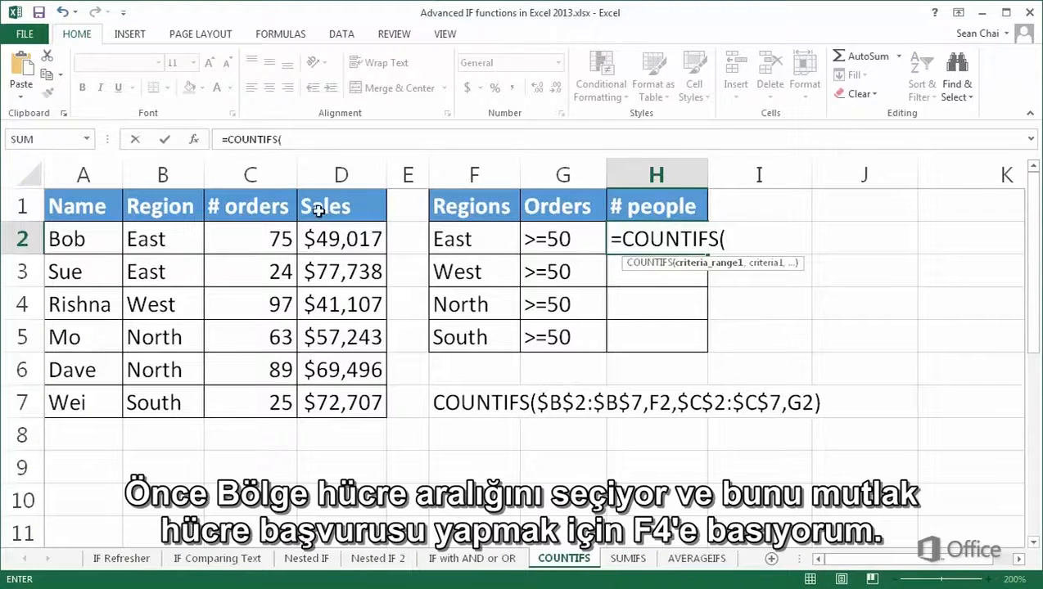
drag(185, 238, 159, 391)
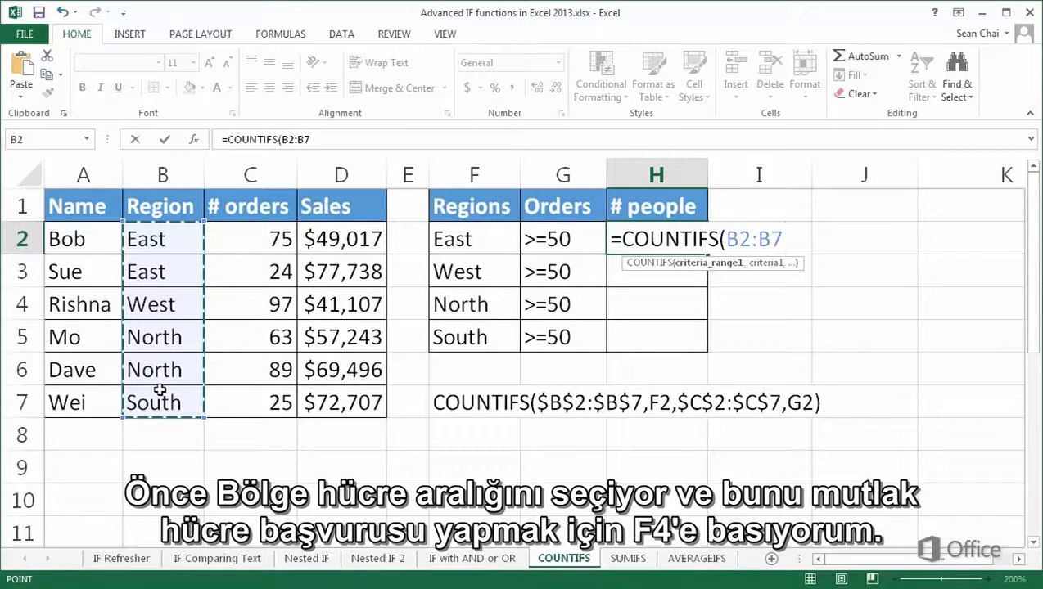
key(F4)
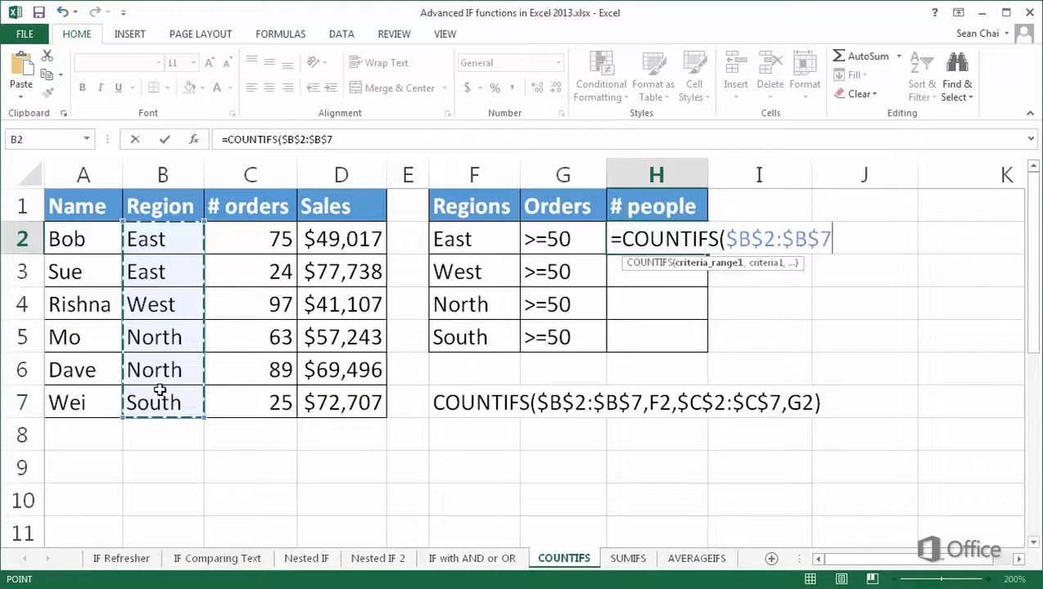
text(,)
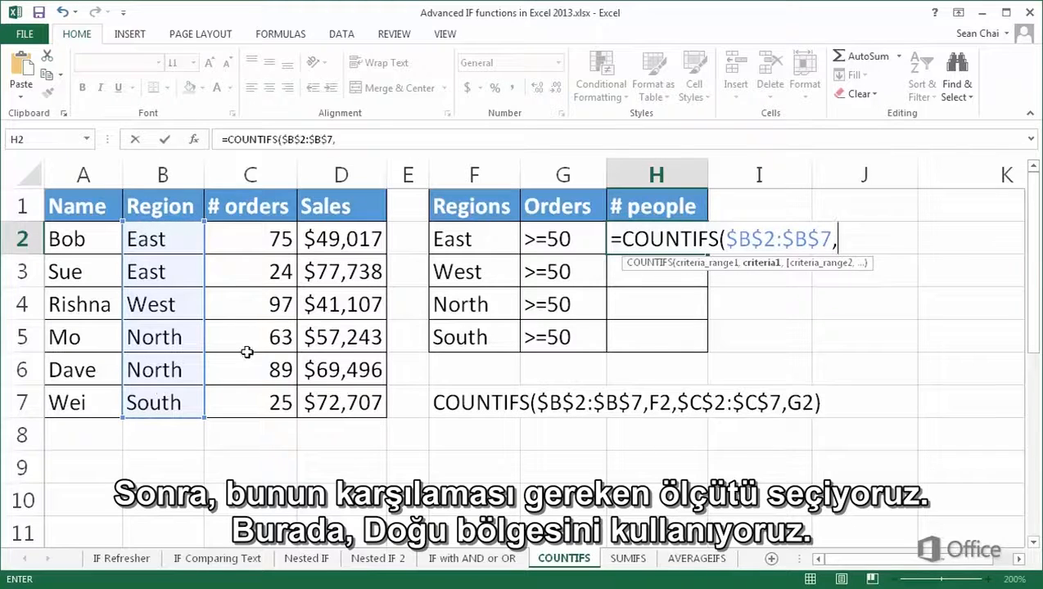
click(507, 238)
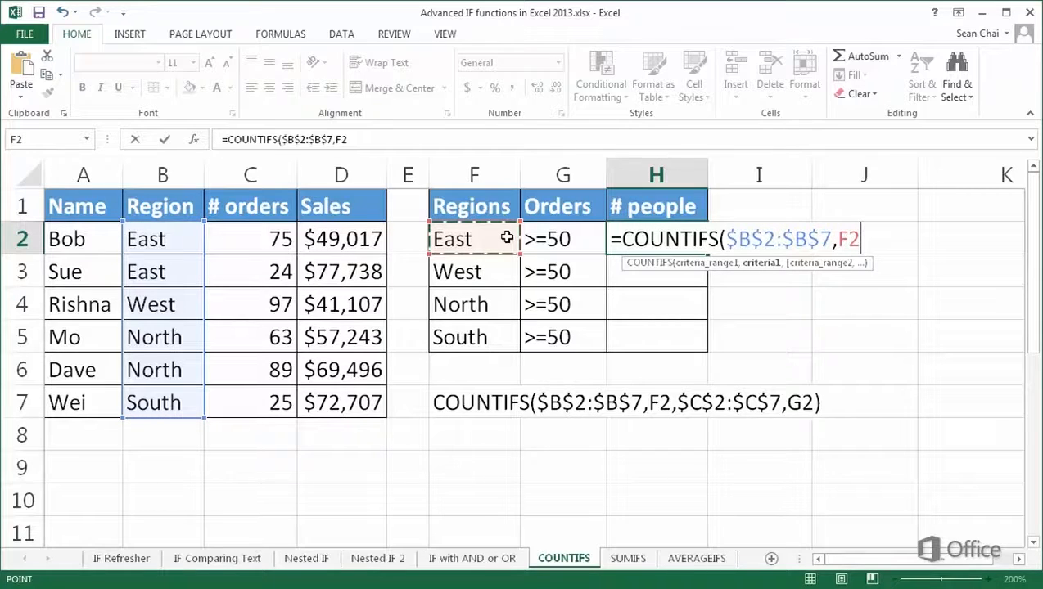
Step: Complete the COUNTIFS formula in H2 with the absolute # orders range $C$2:$C$7 and G2 as the second criterion
text(,)
click(263, 240)
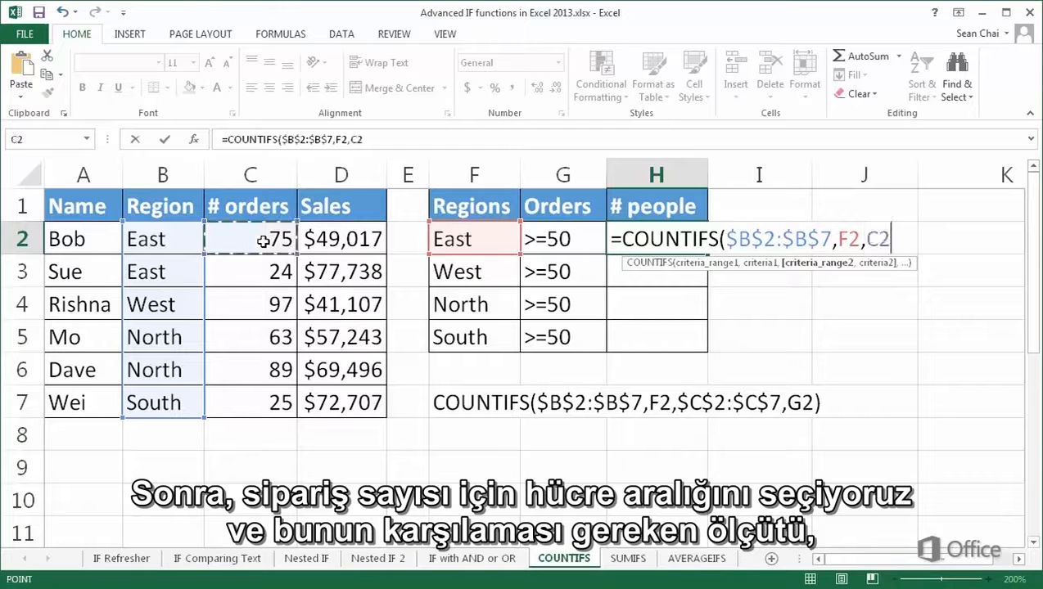
drag(263, 240, 259, 401)
key(F4)
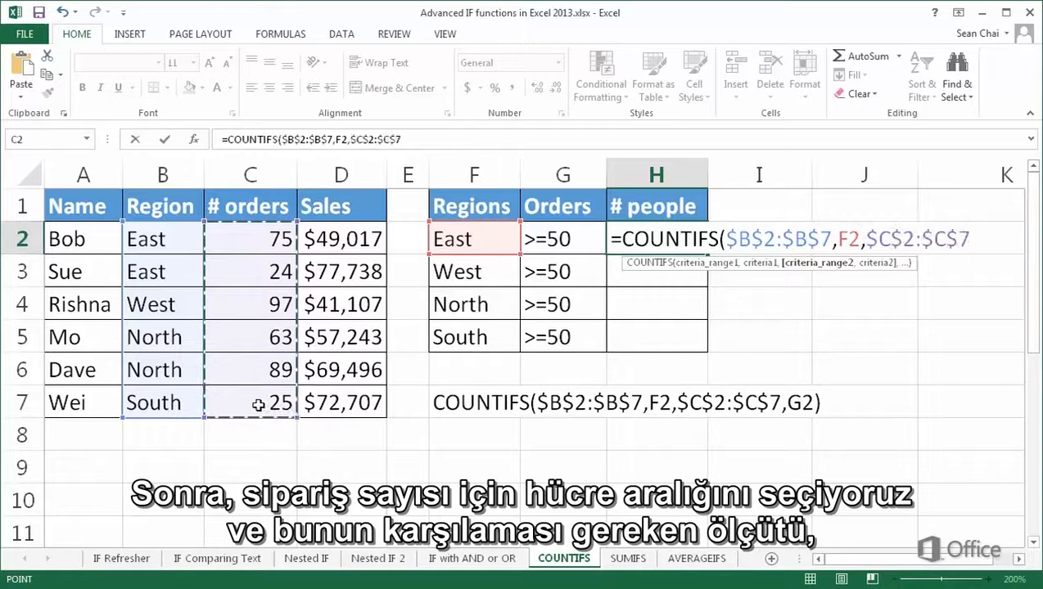
text(,)
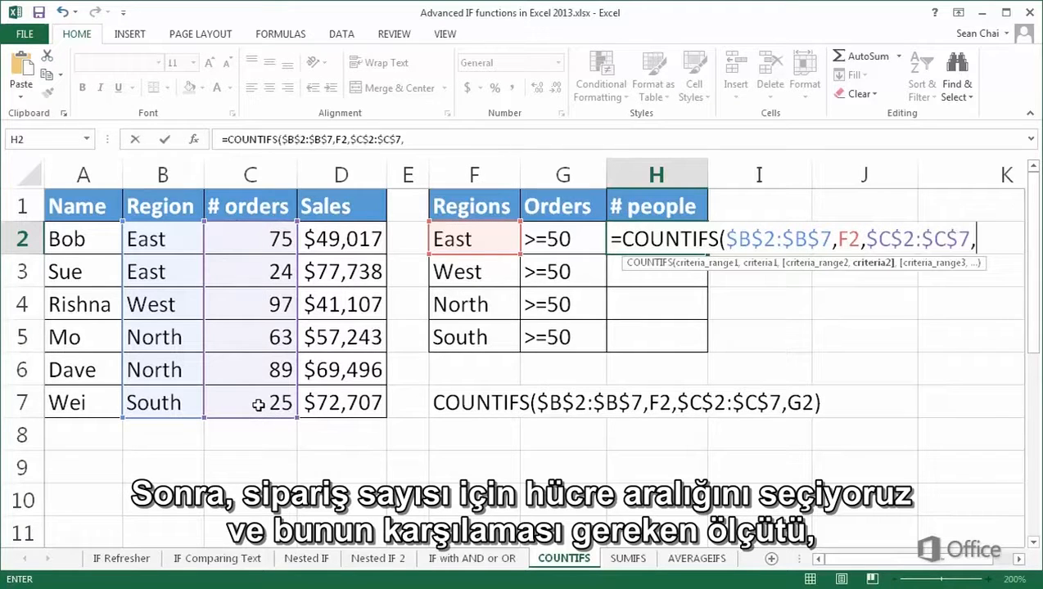
click(553, 240)
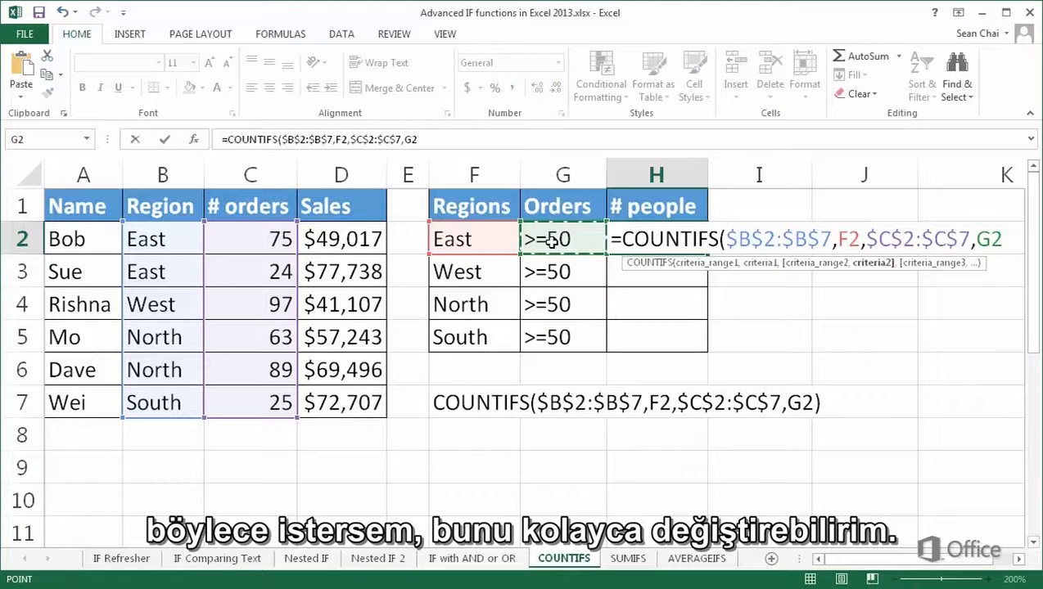
text())
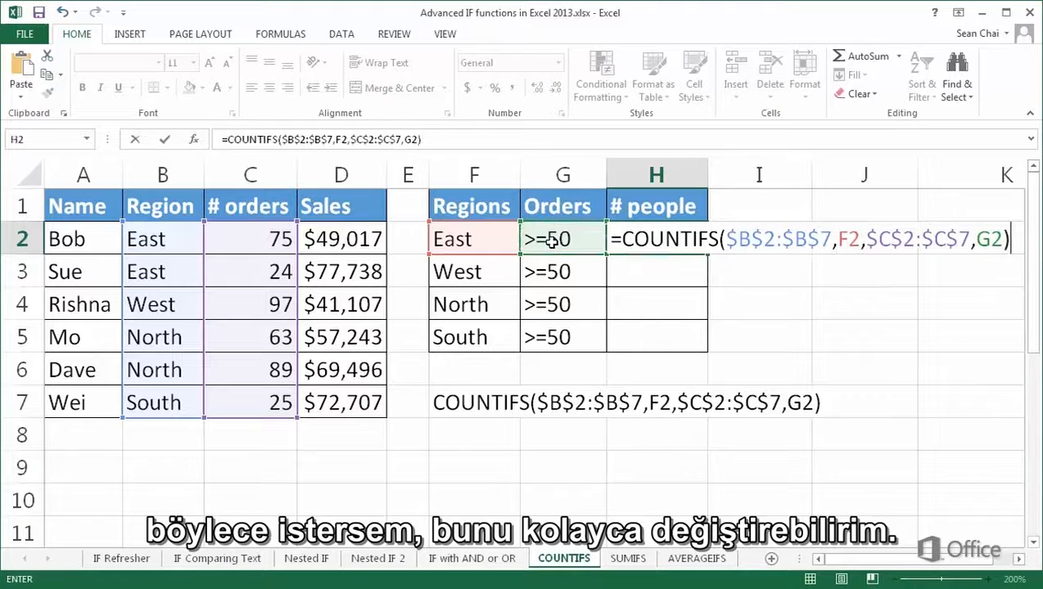
key(Return)
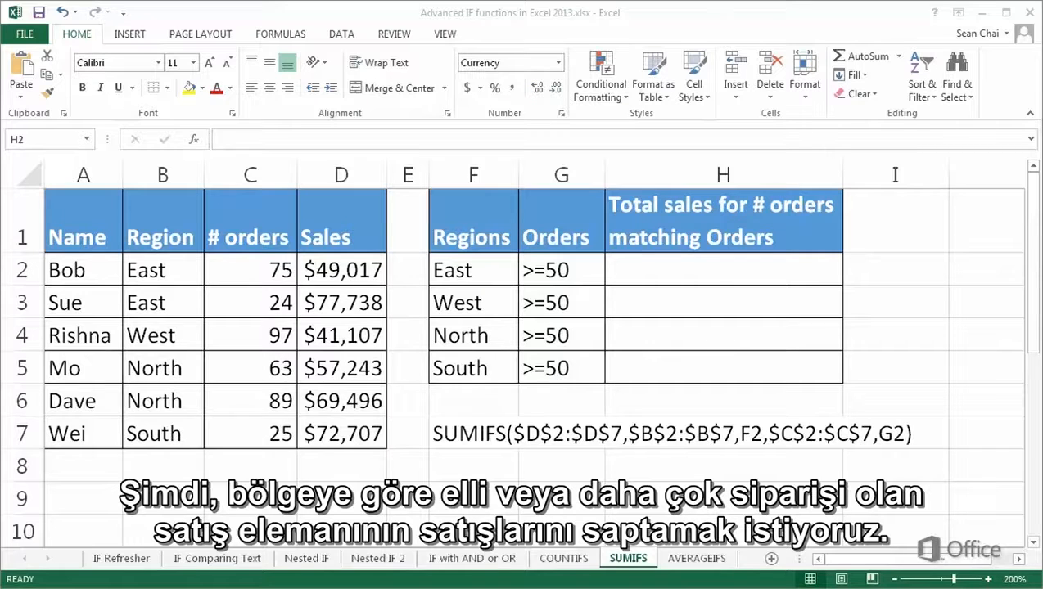
Step: Start a SUMIFS formula in H2 of the SUMIFS sheet with the absolute Sales range $D$2:$D$7 as sum range
click(617, 274)
text(=)
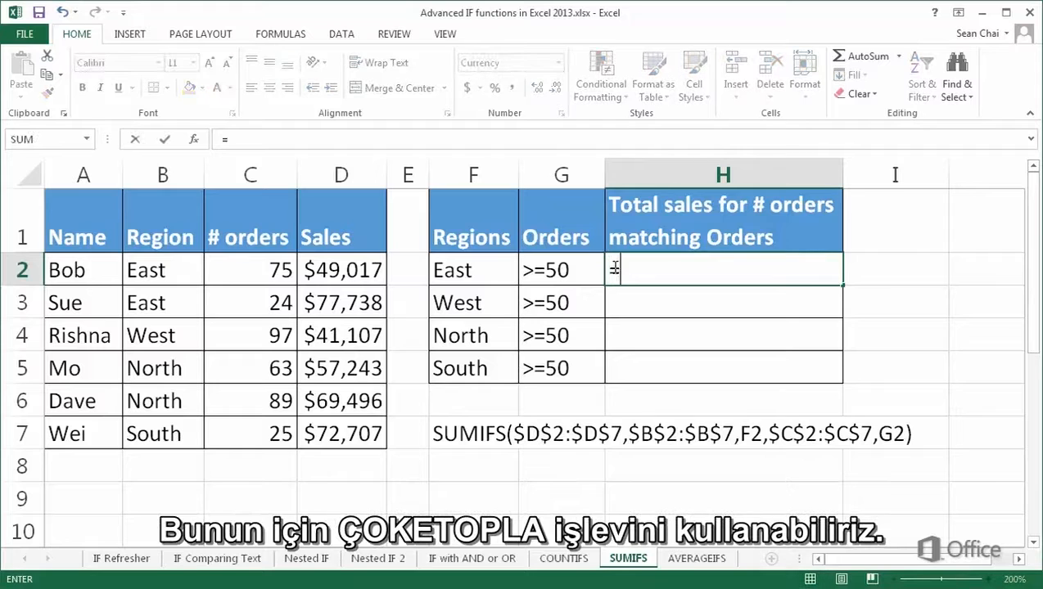
text(sUMIFS()
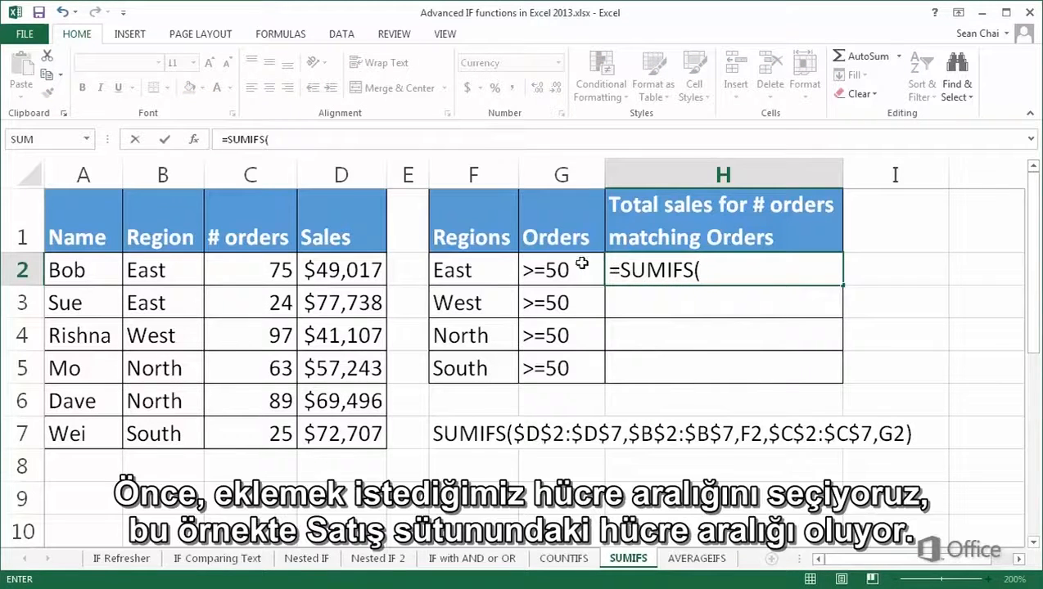
drag(365, 275, 360, 433)
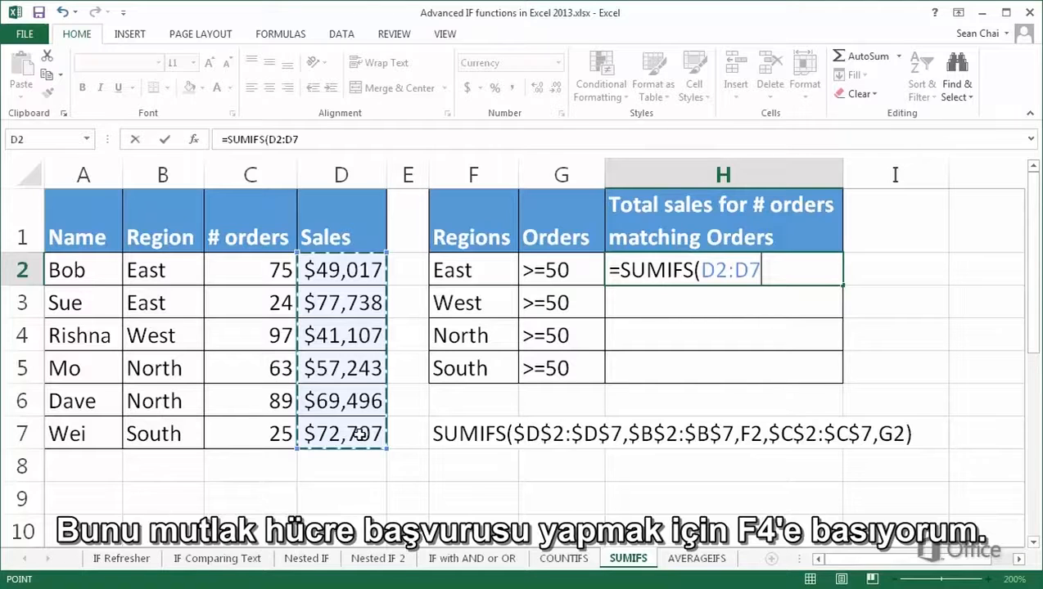
key(F4)
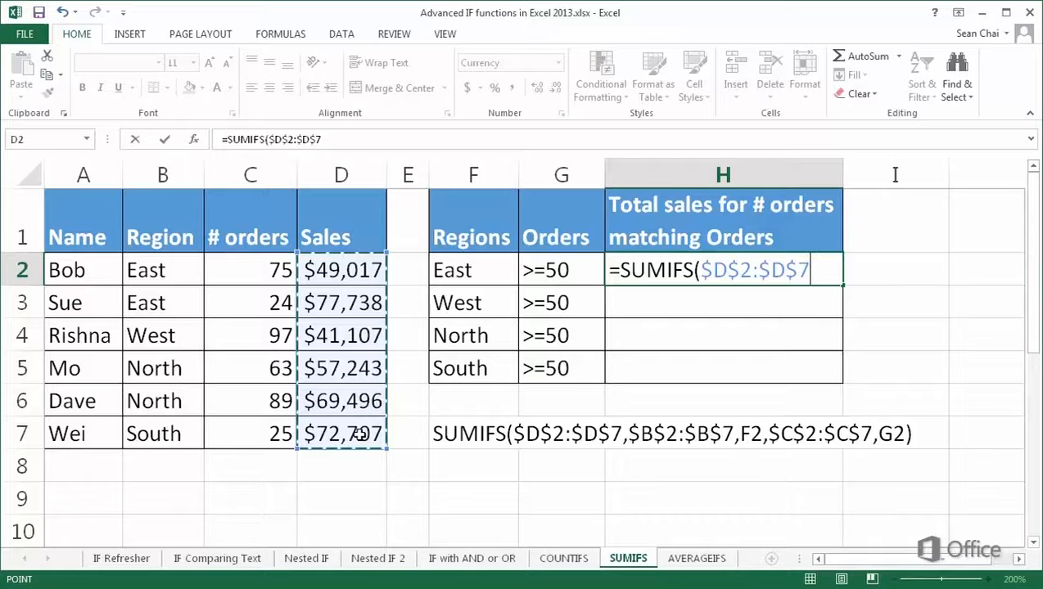
Step: Add the absolute Region range $B$2:$B$7 with F2 as the first criterion to the SUMIFS formula
text(,)
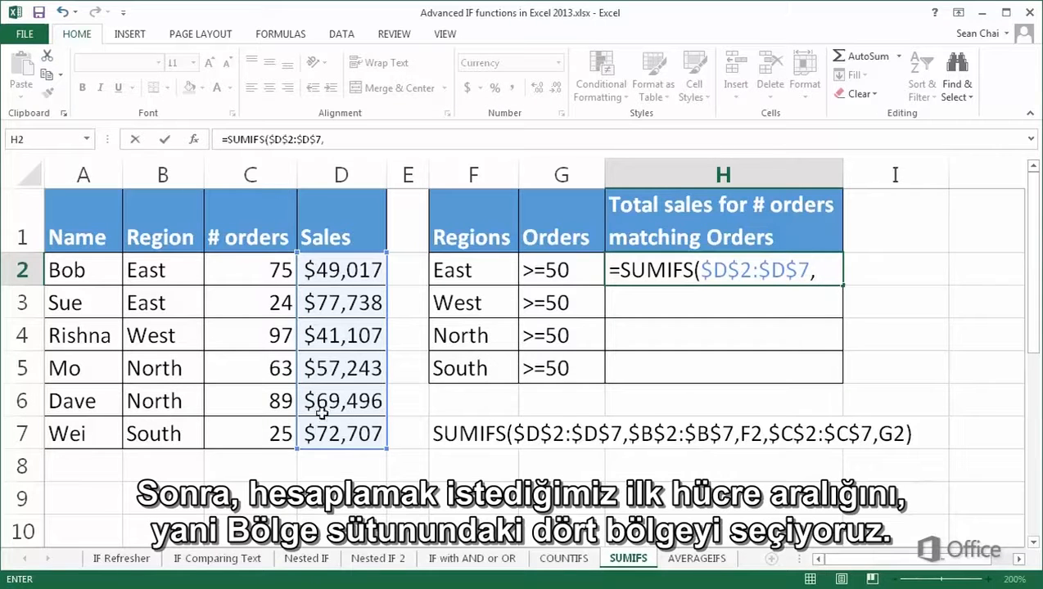
drag(177, 275, 180, 424)
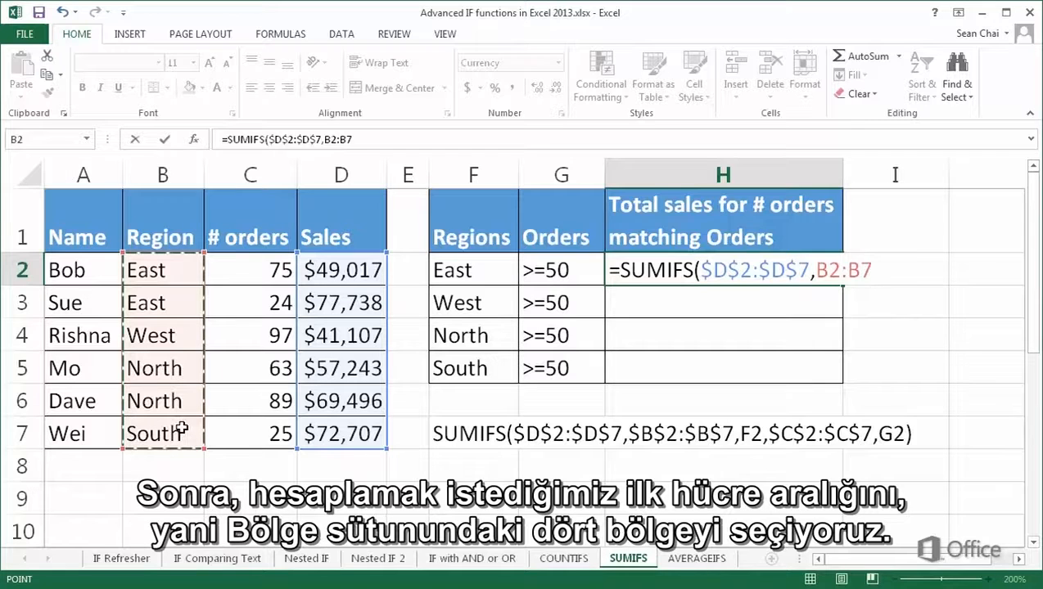
key(F4)
text(,)
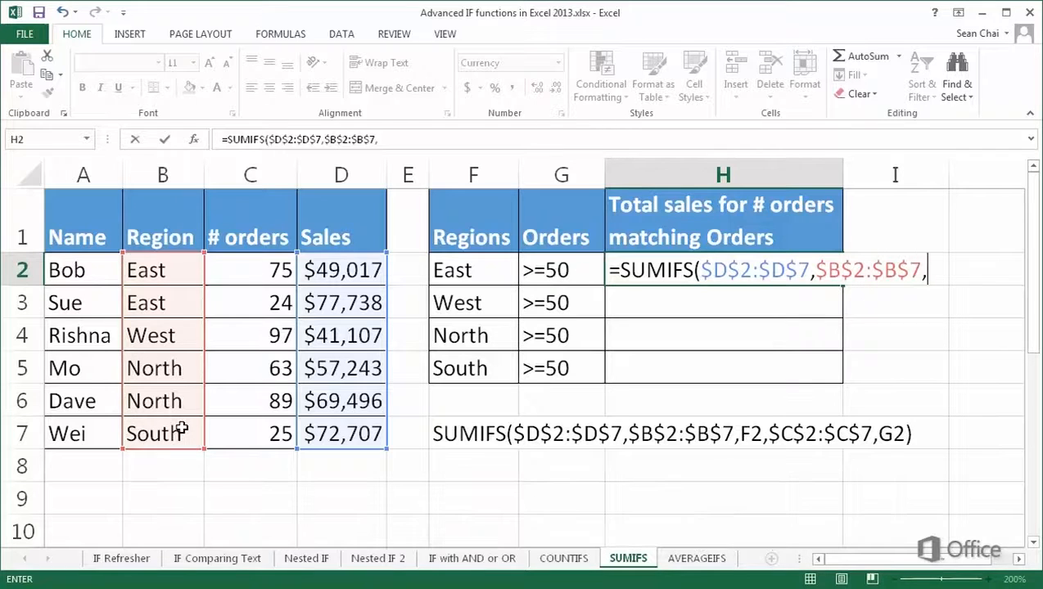
click(455, 273)
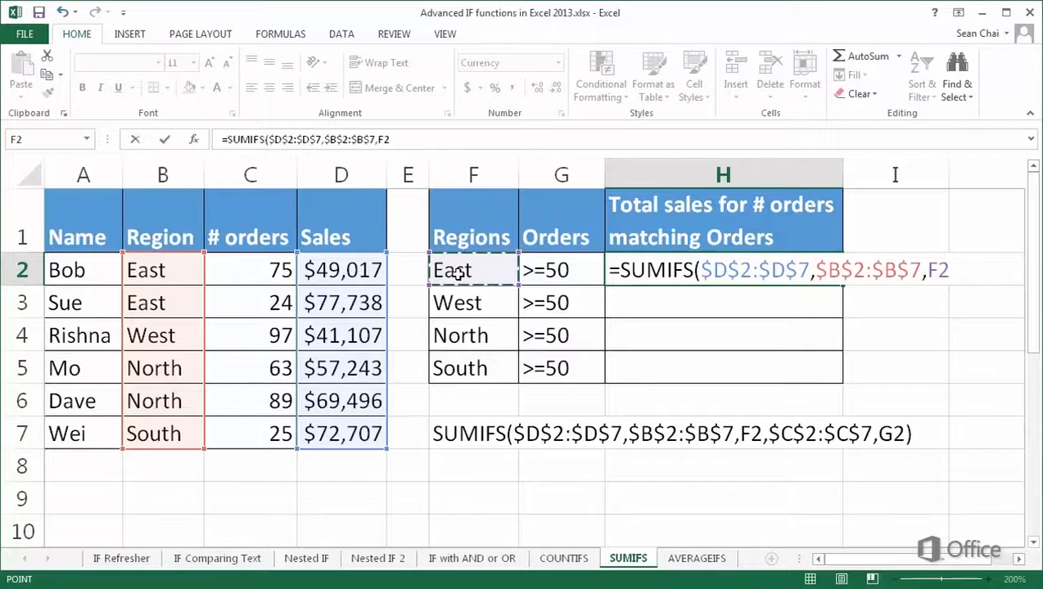
Step: Complete the SUMIFS formula with the absolute # orders range $C$2:$C$7 and G2 as the second criterion
text(,)
drag(279, 270, 270, 432)
key(F4)
text(,)
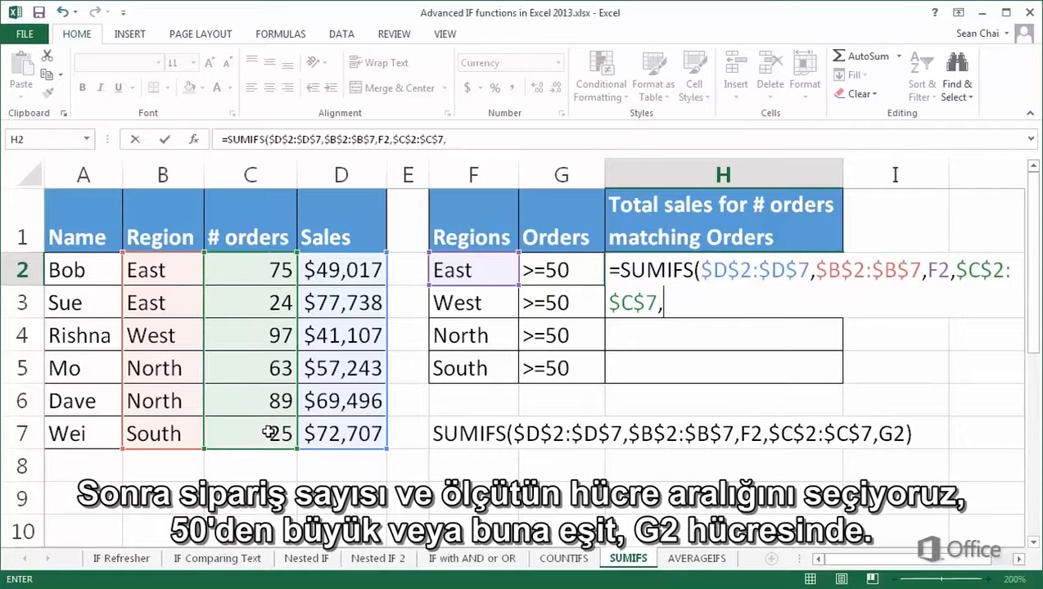
click(553, 280)
text())
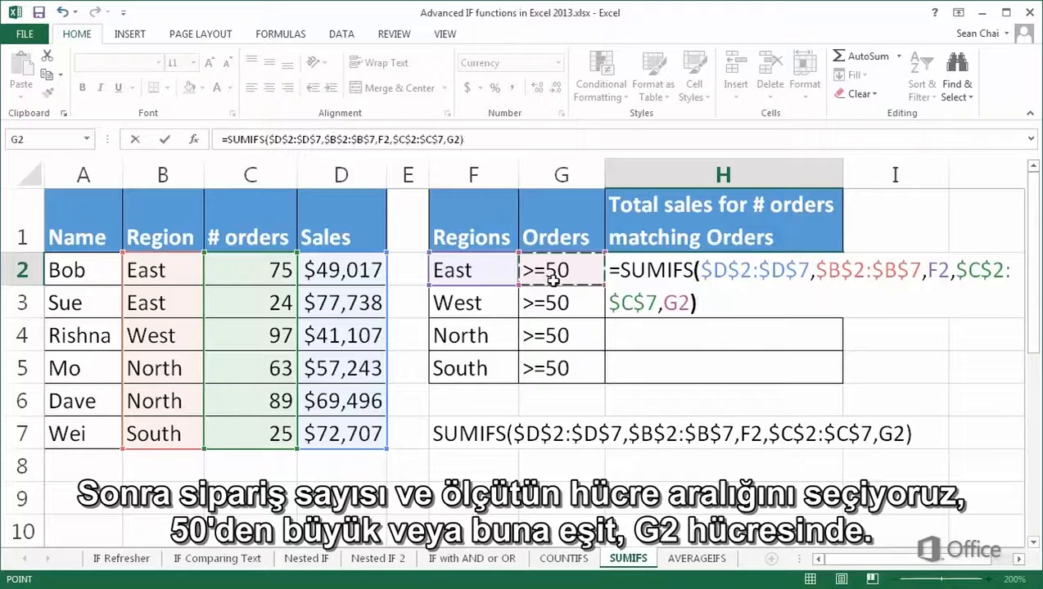
key(Return)
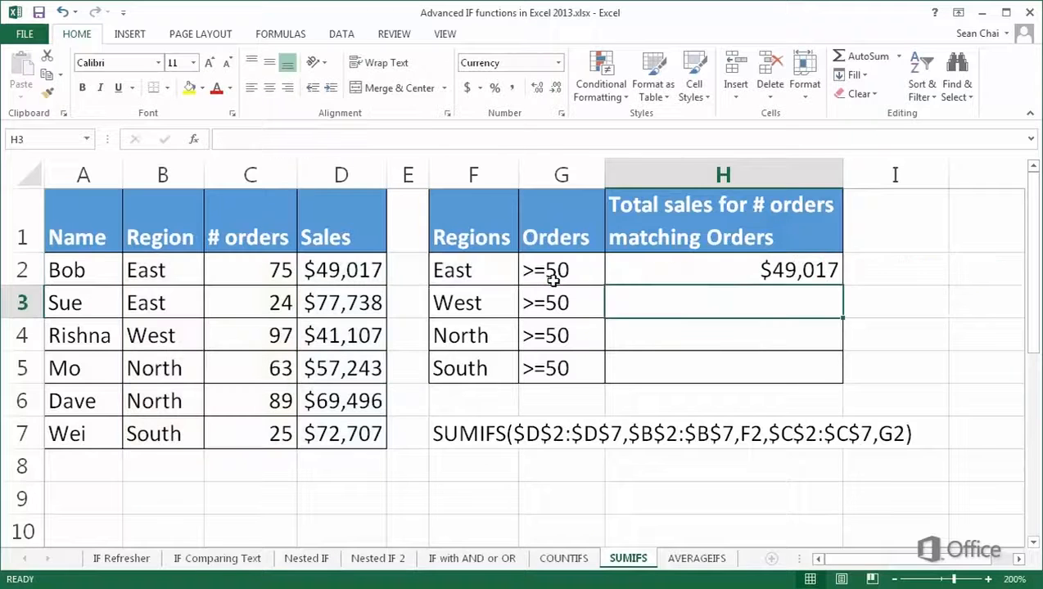